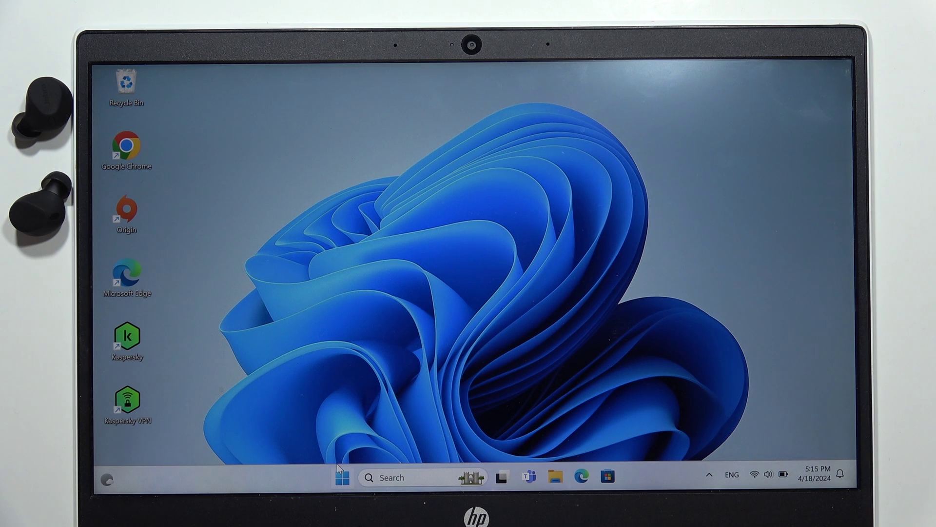
# - Launch Settings from Start, go to Bluetooth & devices and switch Bluetooth On
pyautogui.click(342, 478)
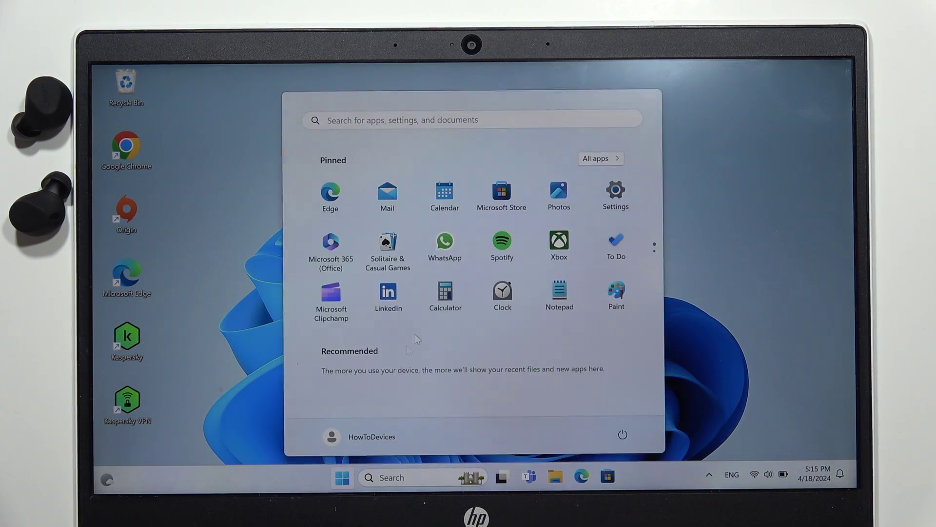
pyautogui.click(598, 191)
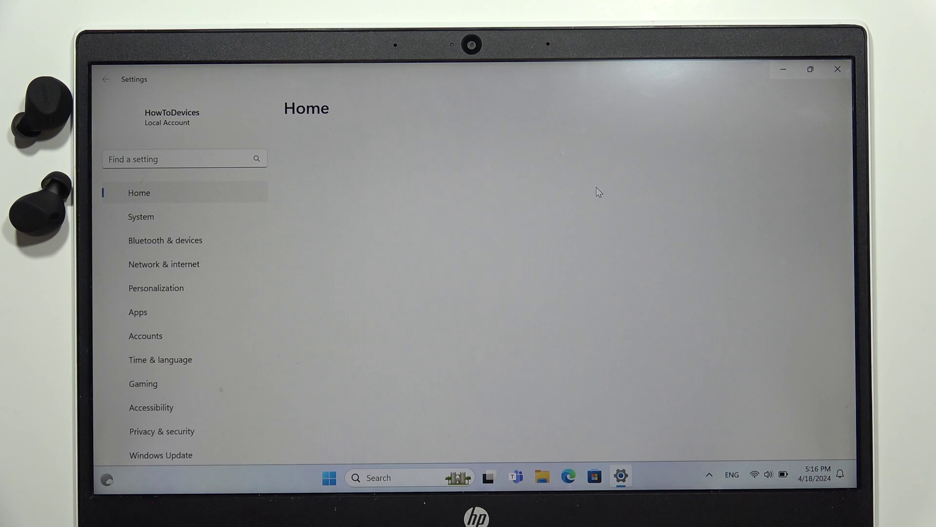
pyautogui.moveTo(142, 217)
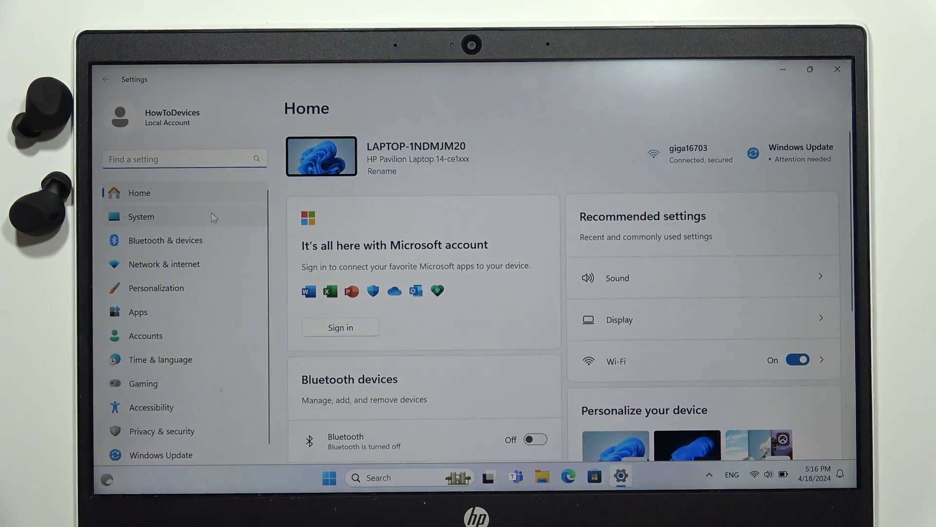
pyautogui.click(197, 248)
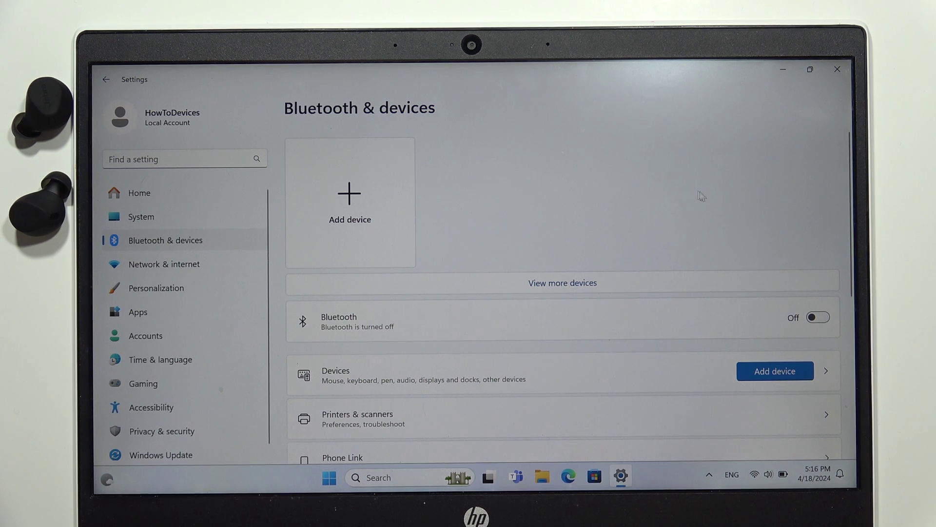
pyautogui.click(818, 318)
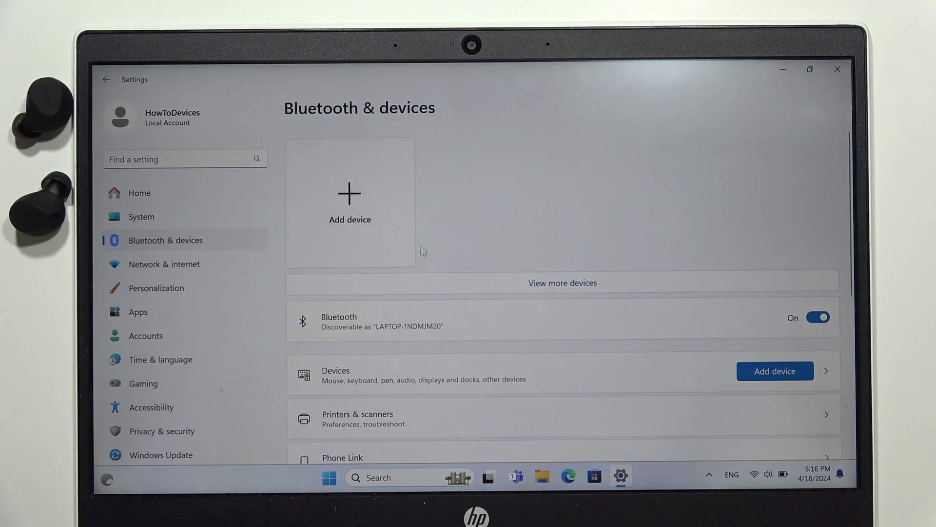
# - Add a Bluetooth device and pair the Jabra Elite 8 Active earbuds from the discovered list
pyautogui.click(396, 230)
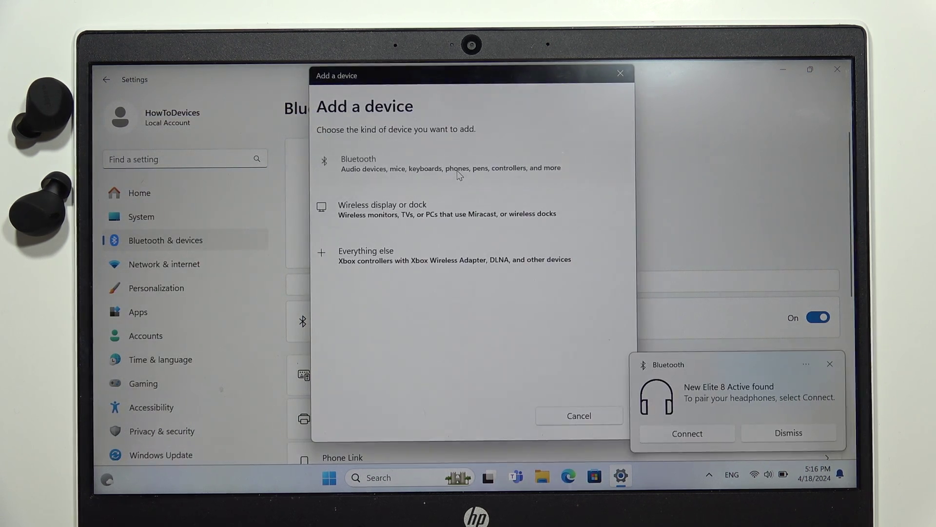
pyautogui.click(457, 171)
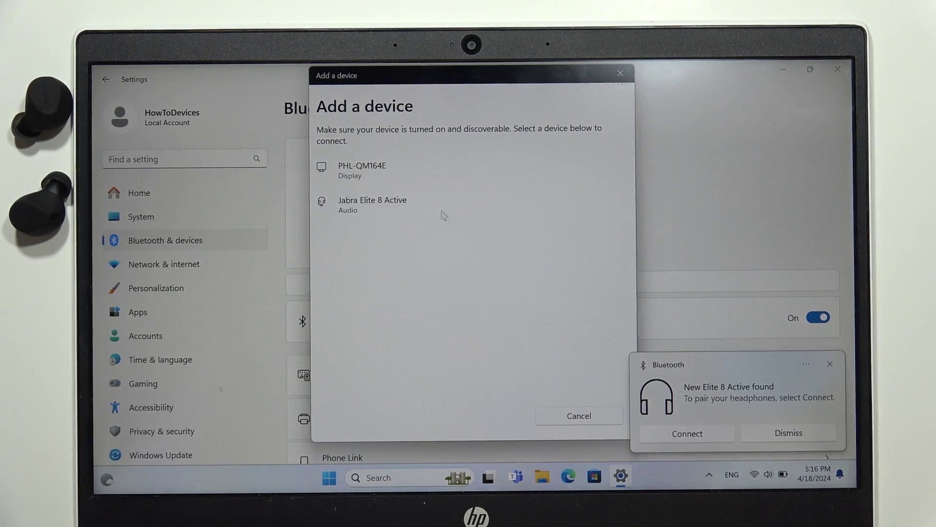
pyautogui.click(388, 214)
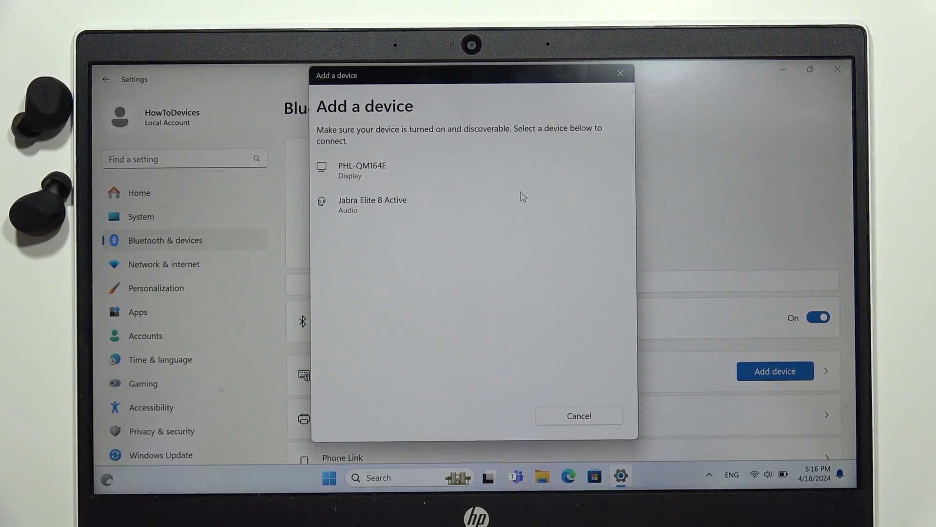
# - Close the Add a device dialog, dismiss the Kaspersky toast and view all devices
pyautogui.click(620, 75)
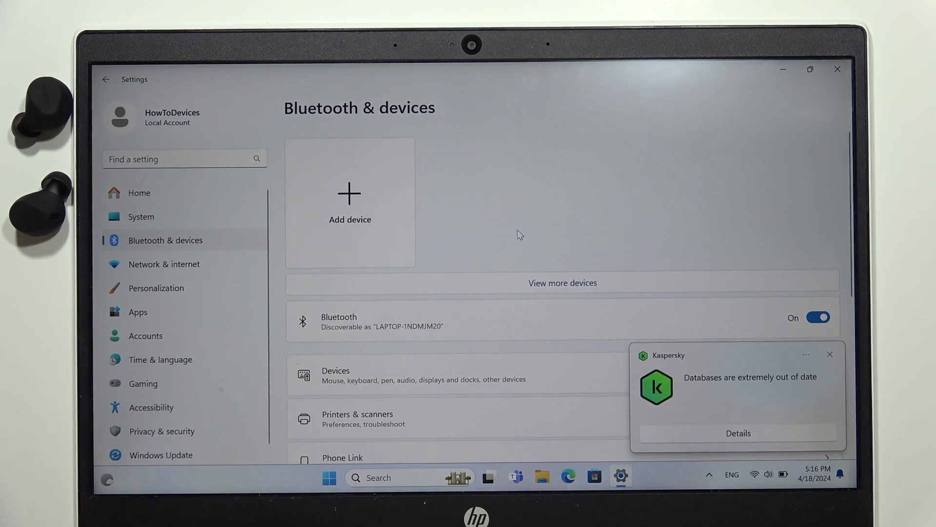
pyautogui.click(830, 354)
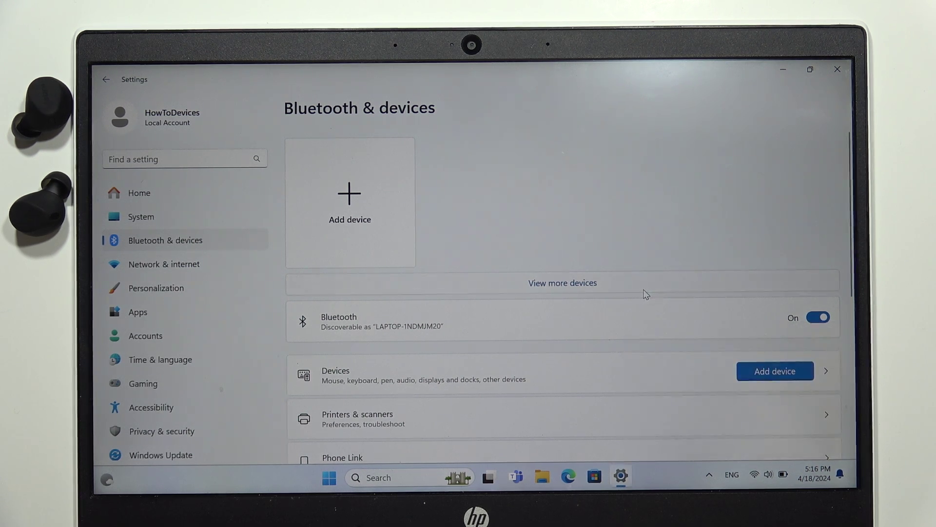
pyautogui.click(645, 293)
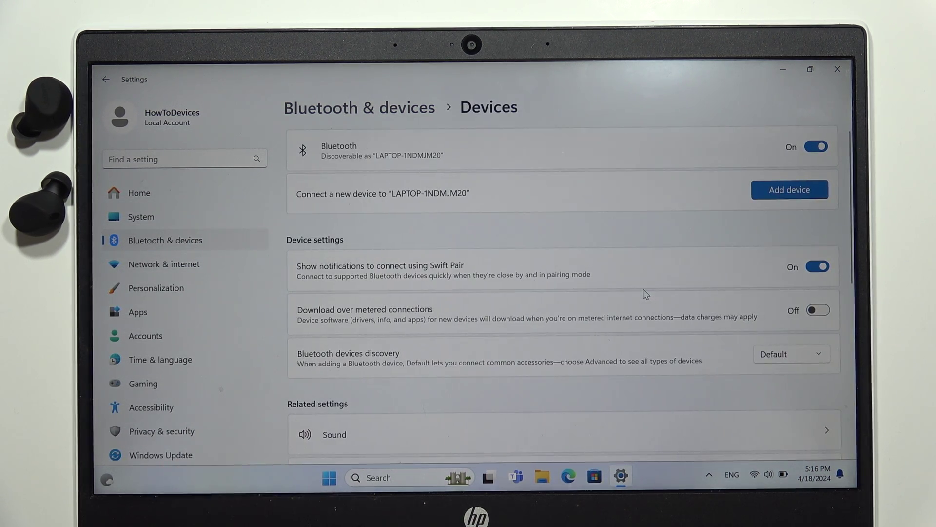
pyautogui.scroll(-3, 645, 293)
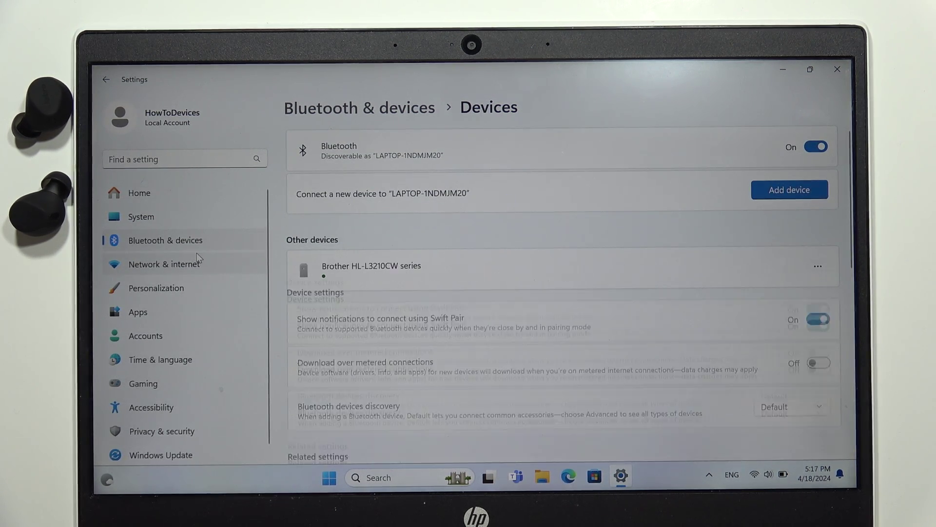
# - In System > Sound, select the Jabra Elite 8 Active headset as the input device
pyautogui.click(149, 220)
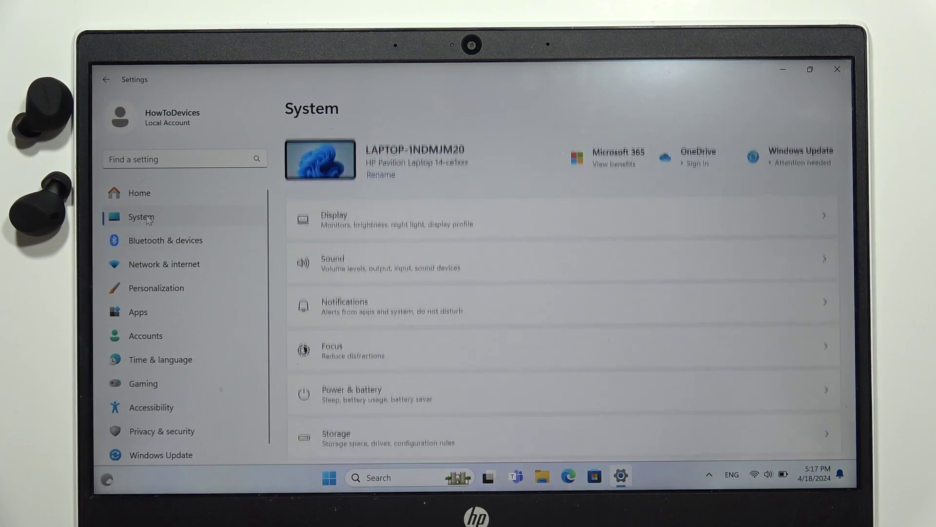
pyautogui.click(428, 278)
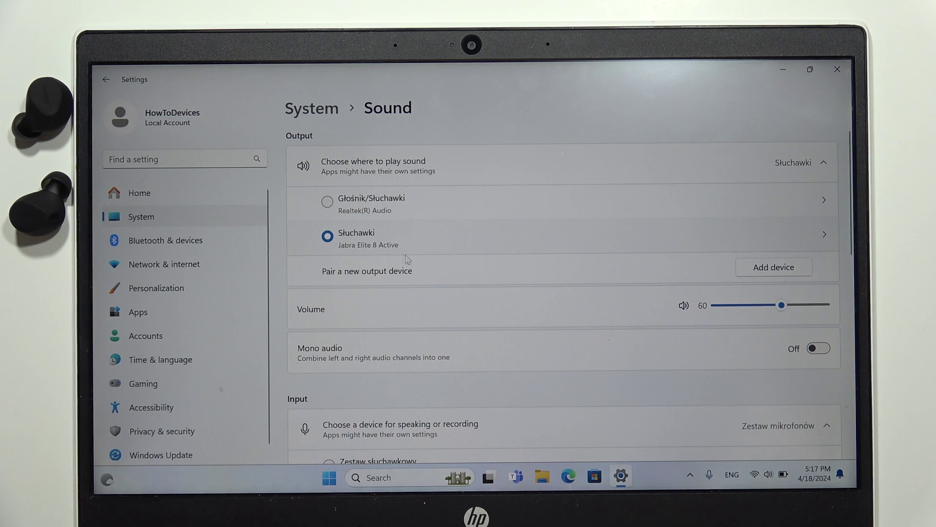
pyautogui.scroll(-3, 388, 253)
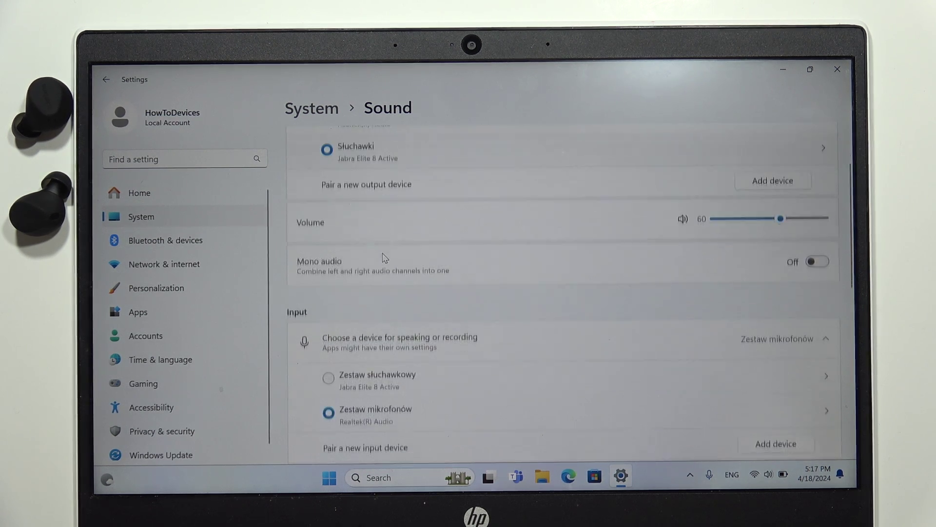
pyautogui.scroll(-1, 383, 258)
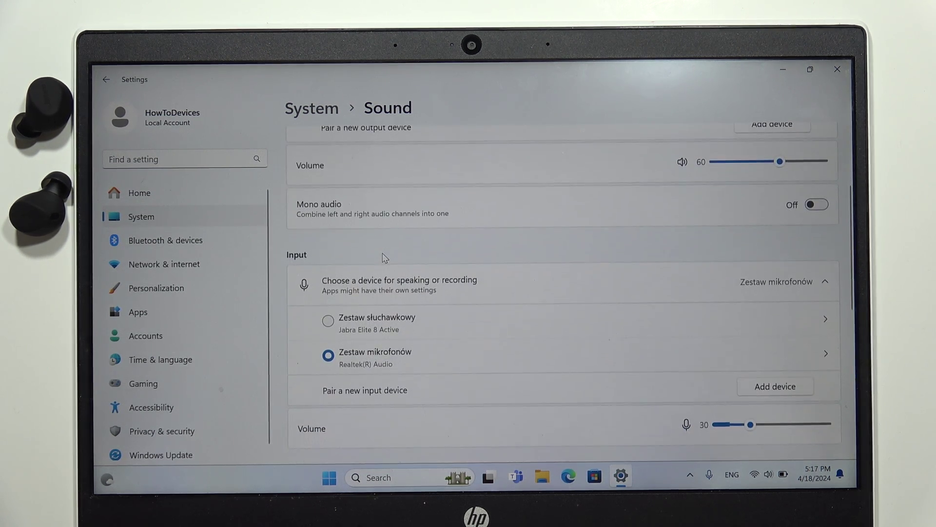
pyautogui.click(328, 320)
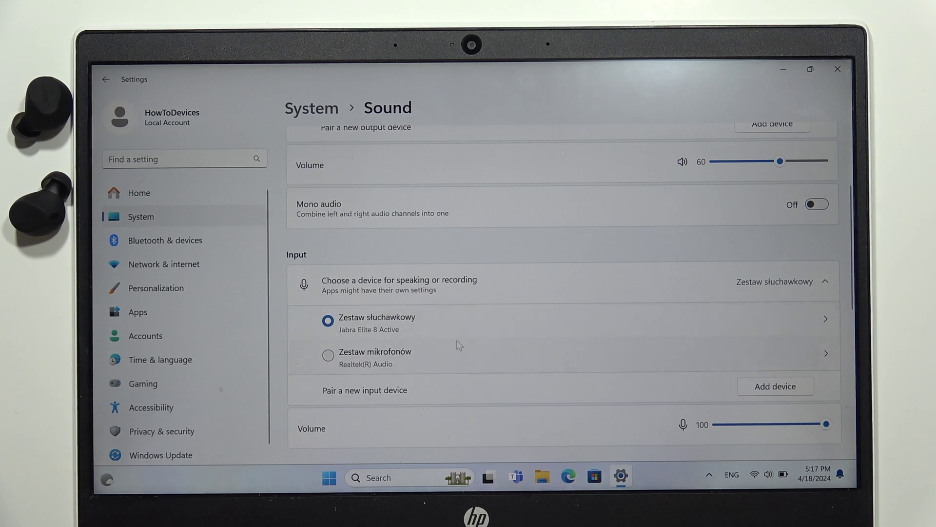